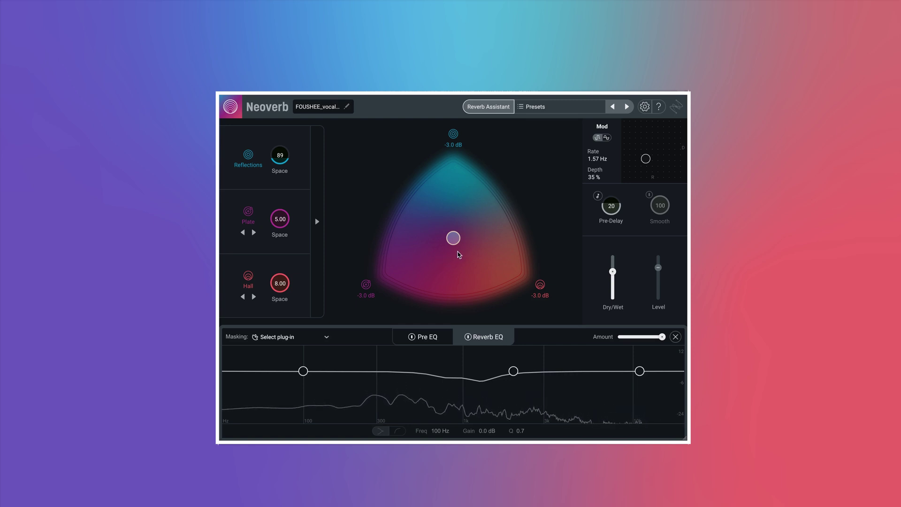
# - Try shifting the reverb blend and peek at the detailed settings, leaving both as they were
pyautogui.moveTo(458, 244); pyautogui.dragTo(509, 282)
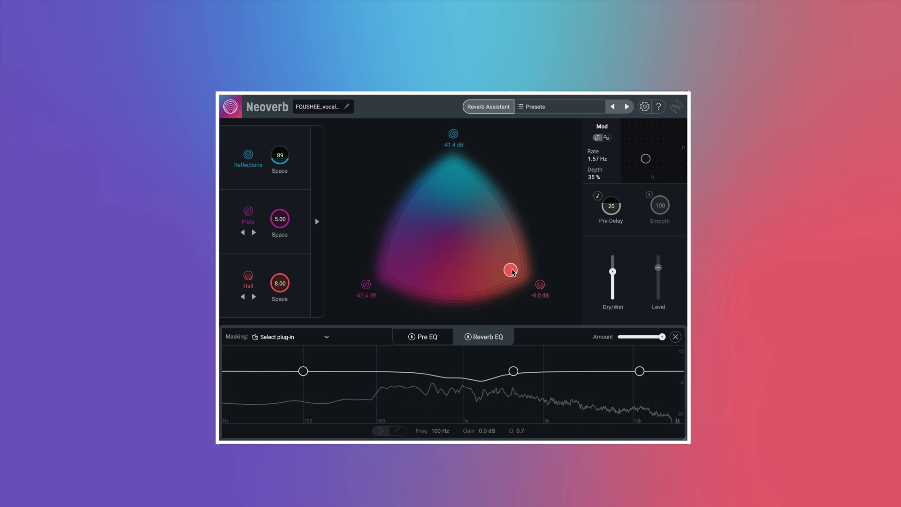
pyautogui.moveTo(511, 271); pyautogui.dragTo(452, 239)
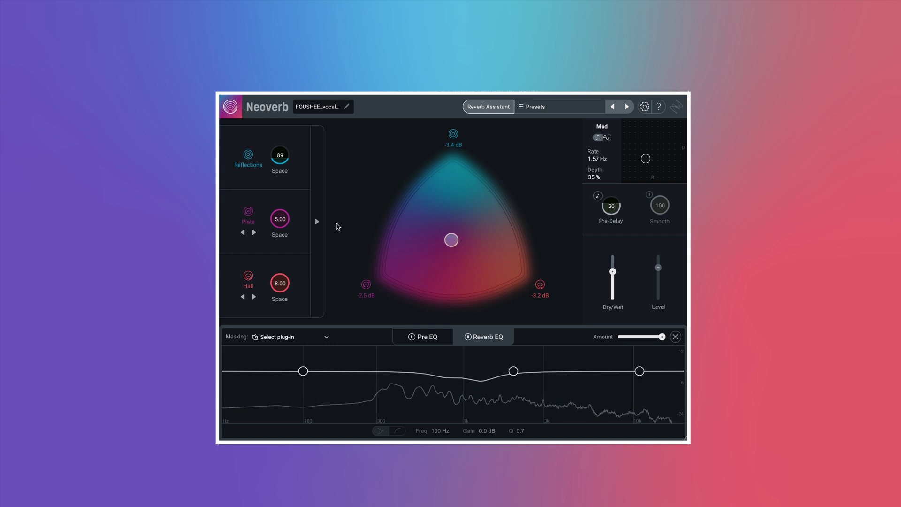
pyautogui.click(317, 221)
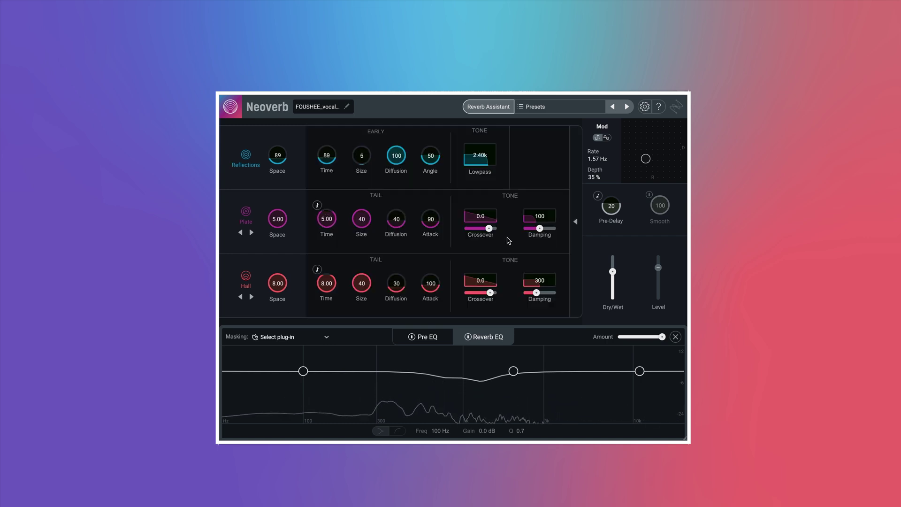
pyautogui.click(576, 240)
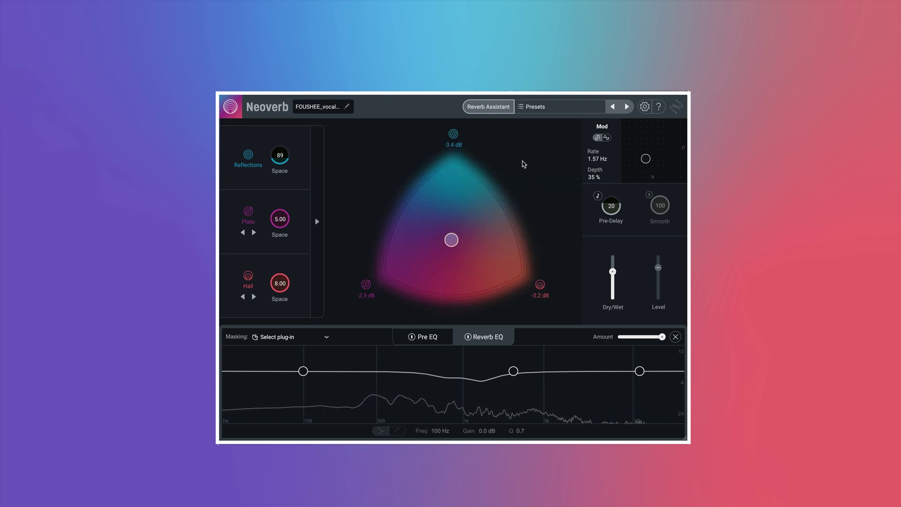
# - Run the Reverb Assistant with Dramatic style, XL size and Dark tone, and accept its suggestion
pyautogui.click(494, 108)
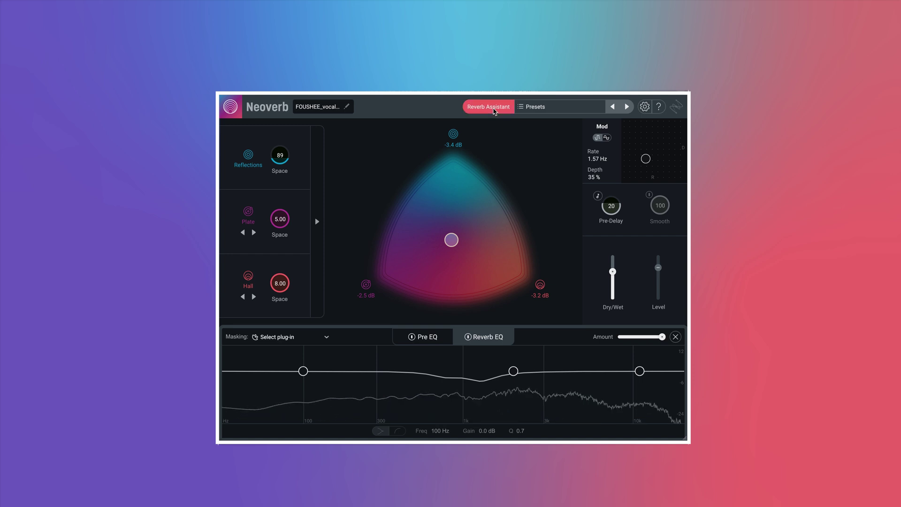
pyautogui.click(494, 109)
pyautogui.moveTo(460, 213); pyautogui.dragTo(498, 216)
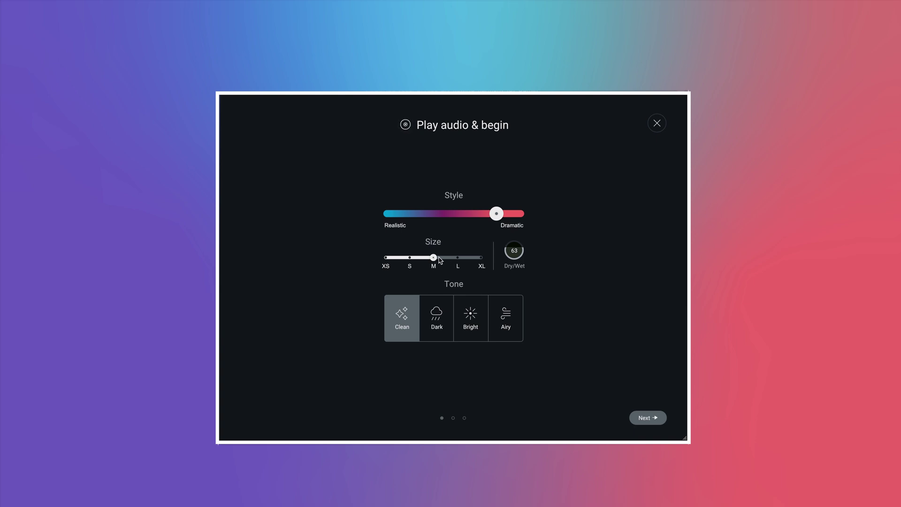
pyautogui.moveTo(440, 261); pyautogui.dragTo(483, 258)
pyautogui.click(465, 338)
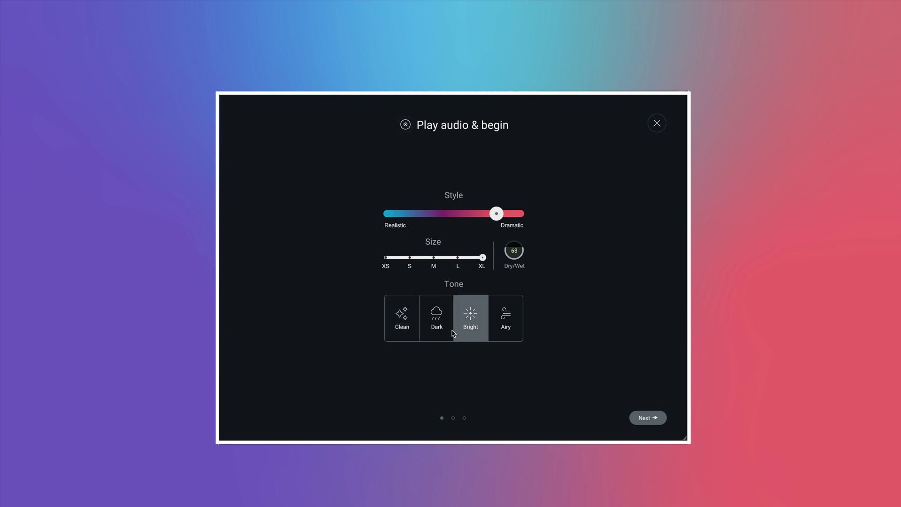
pyautogui.click(449, 334)
pyautogui.click(631, 418)
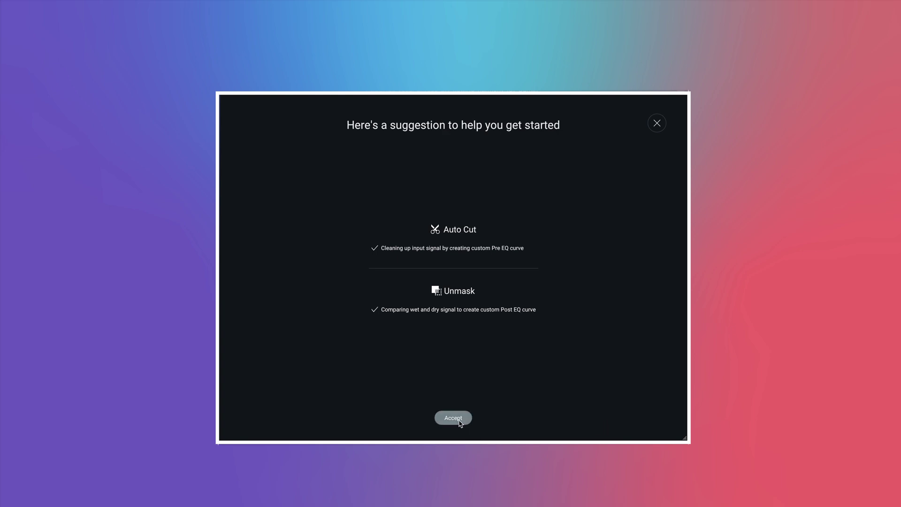
pyautogui.click(453, 418)
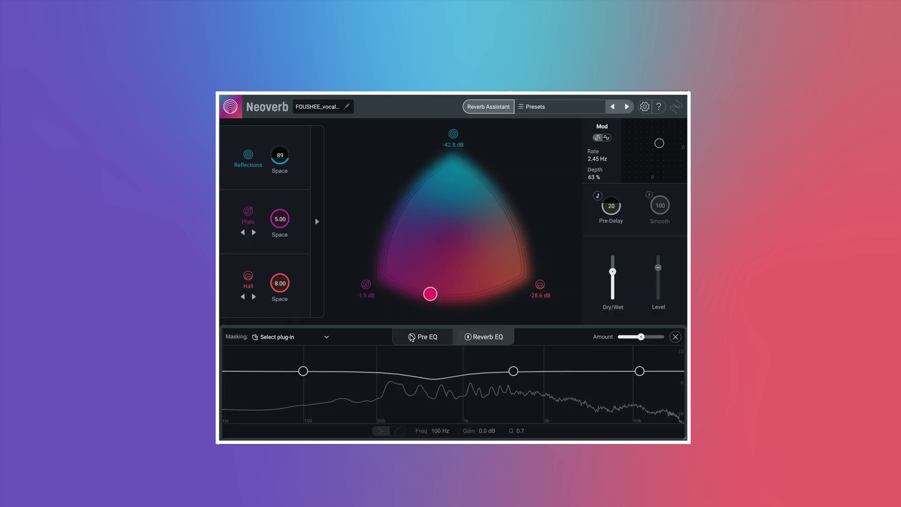
# - Raise the Pre EQ amount to 159%, check its high-cut and 340 Hz bands, and set Reverb EQ to 173%
pyautogui.click(434, 337)
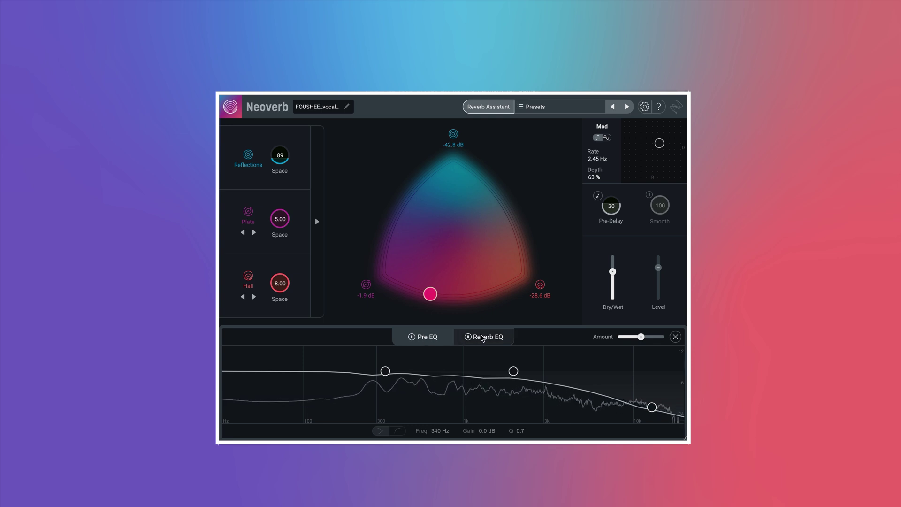
pyautogui.click(483, 337)
pyautogui.click(445, 337)
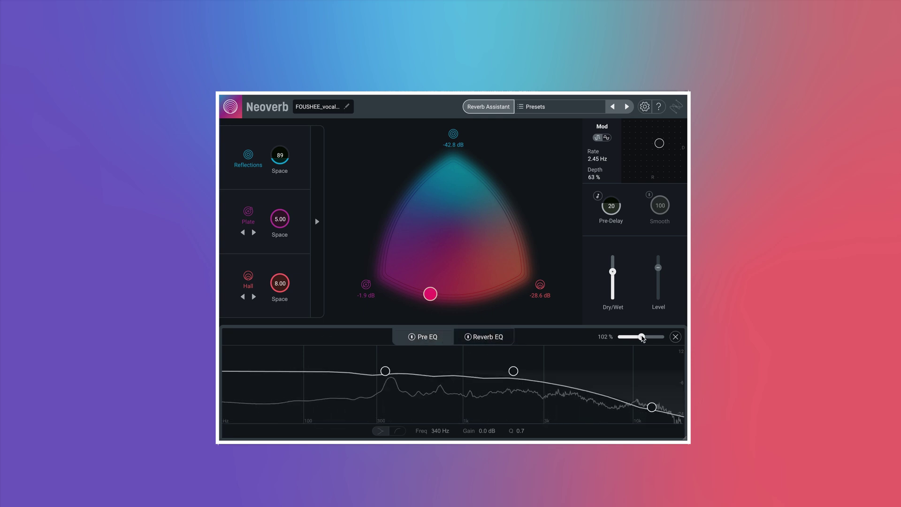
pyautogui.moveTo(642, 339); pyautogui.dragTo(656, 339)
pyautogui.click(652, 407)
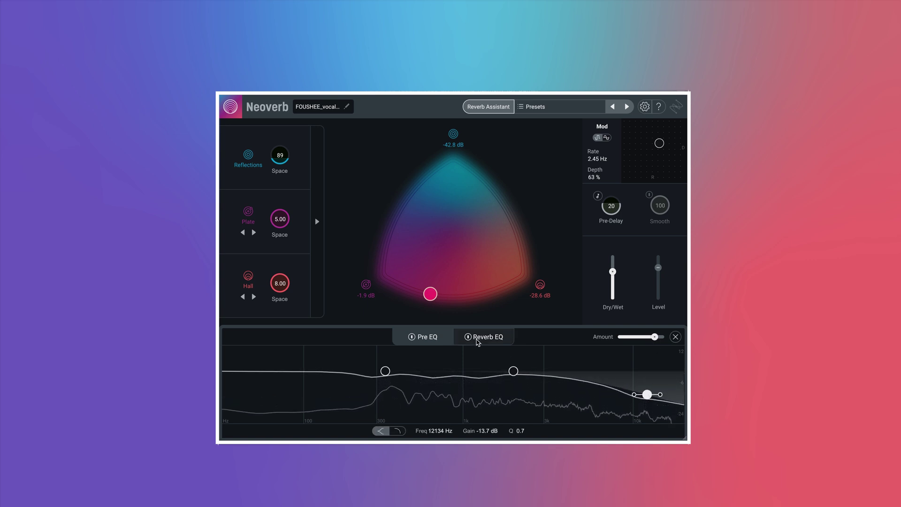
pyautogui.click(385, 371)
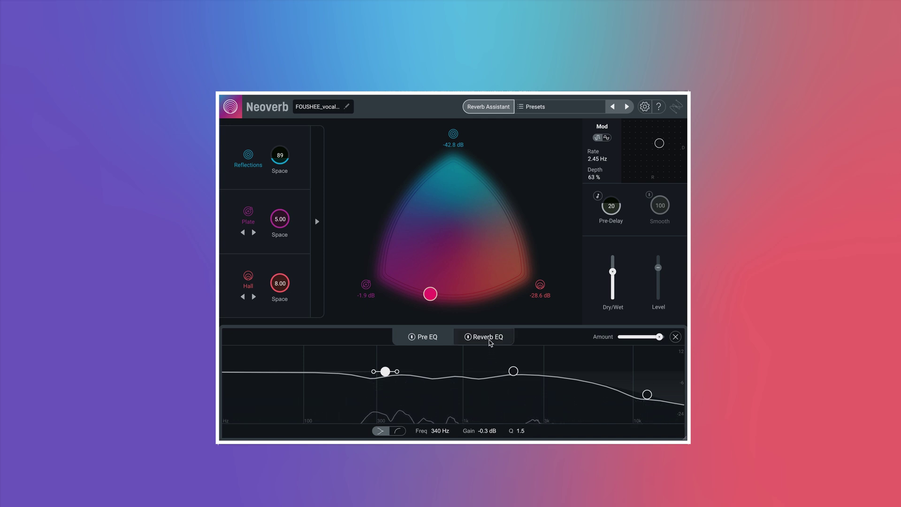
pyautogui.click(487, 337)
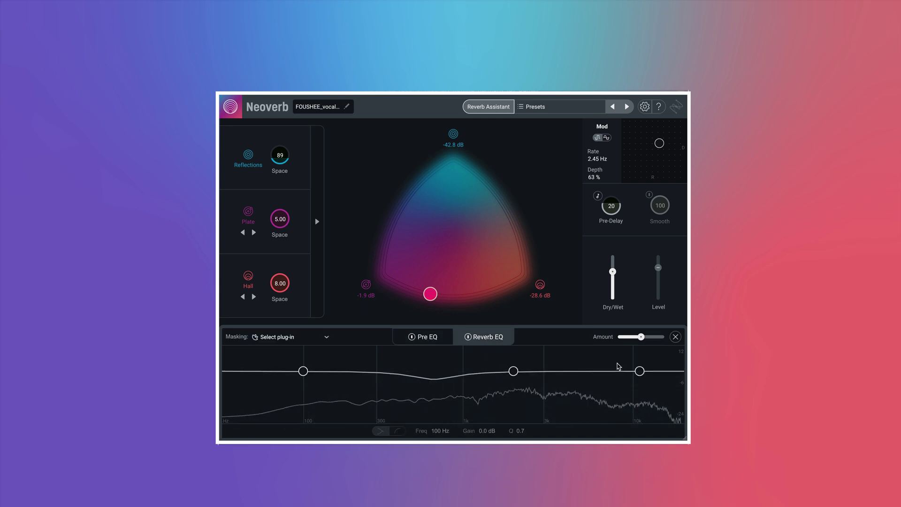
pyautogui.moveTo(646, 339); pyautogui.dragTo(658, 340)
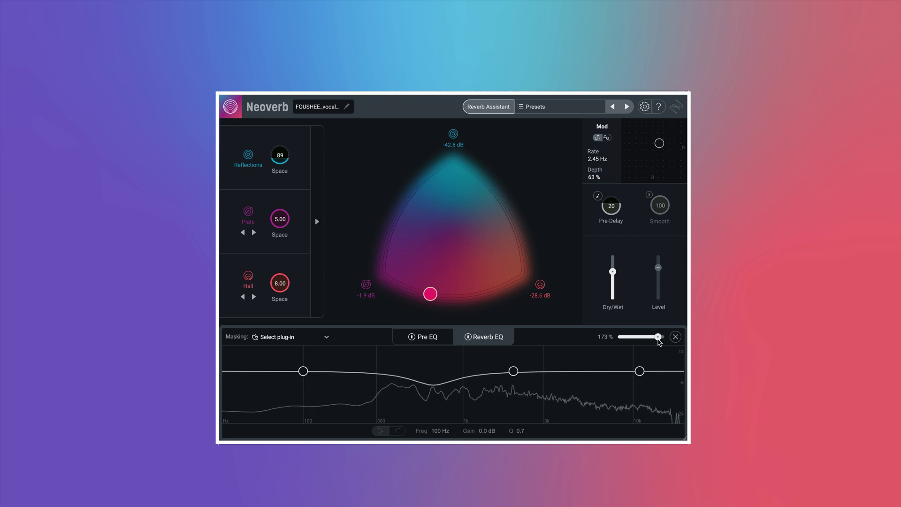
# - Set Reverb EQ masking to Dry vs. Wet, then reopen the Reverb Assistant for Lead Vocals
pyautogui.click(282, 337)
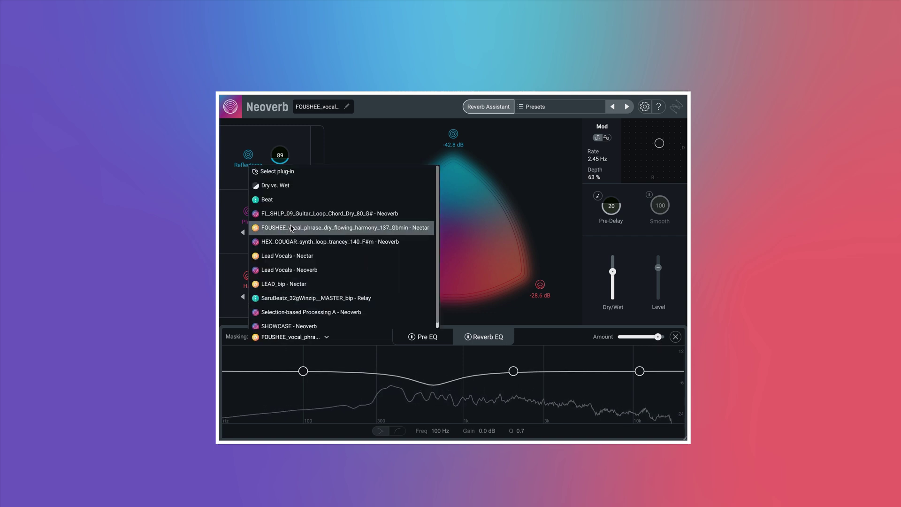
pyautogui.click(282, 185)
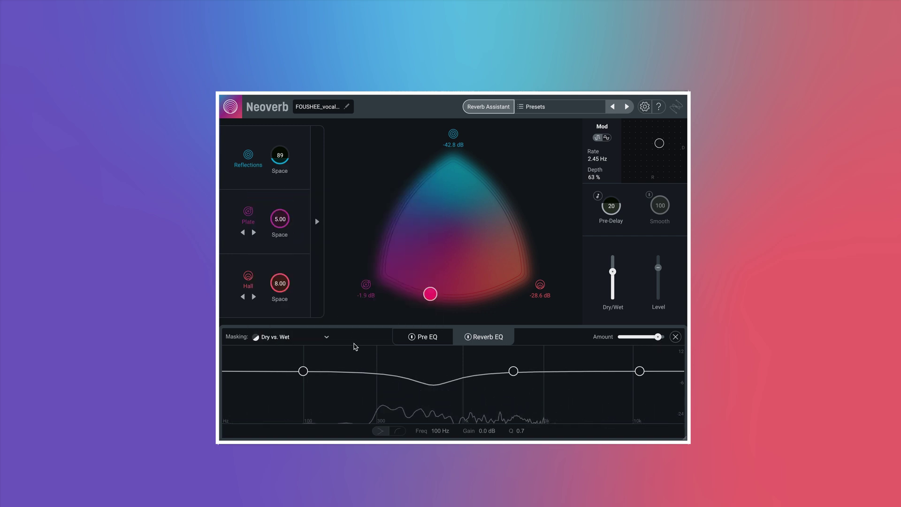
pyautogui.click(435, 337)
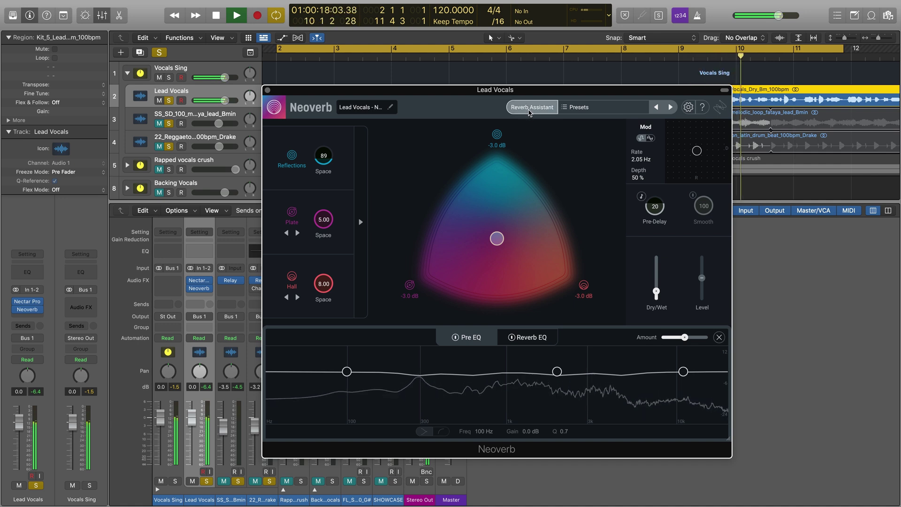
pyautogui.click(532, 107)
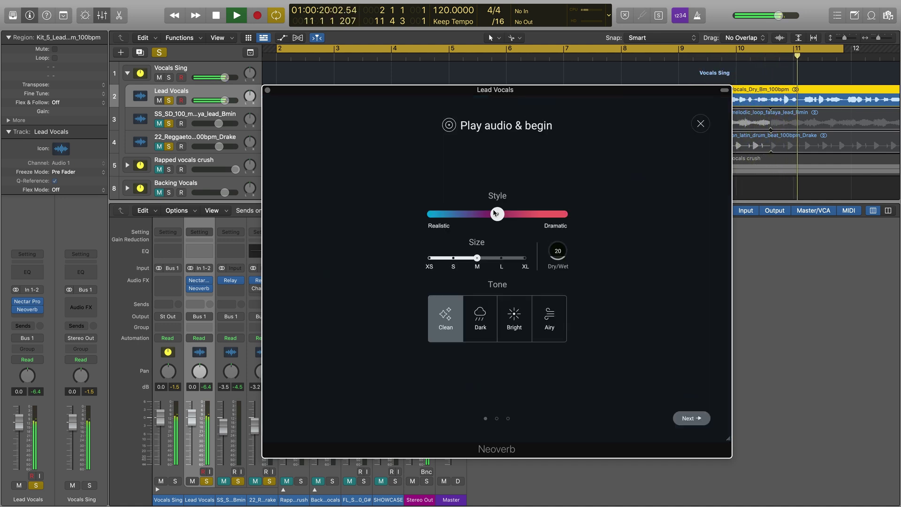
# - Set the Assistant to Dramatic style, XL size, Dry/Wet 42 and Dark tone, then start analysis
pyautogui.moveTo(503, 215); pyautogui.dragTo(544, 228)
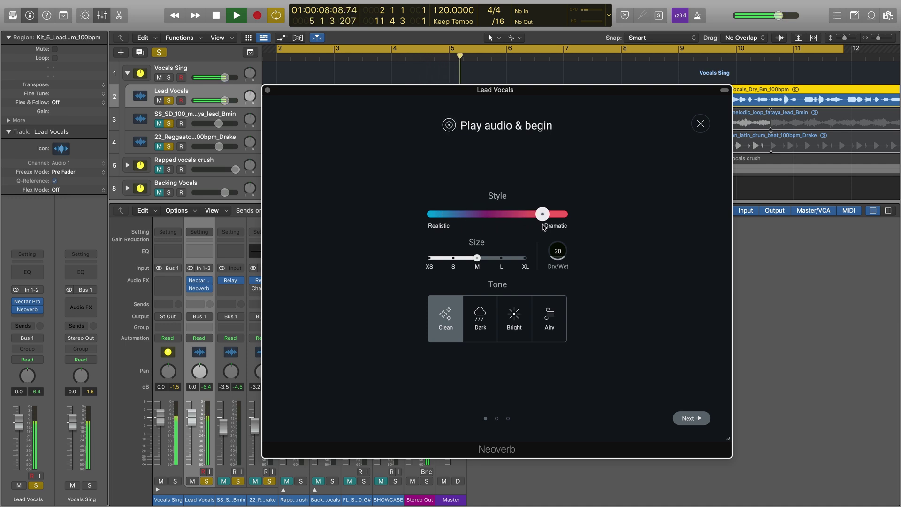
pyautogui.moveTo(477, 257); pyautogui.dragTo(565, 261)
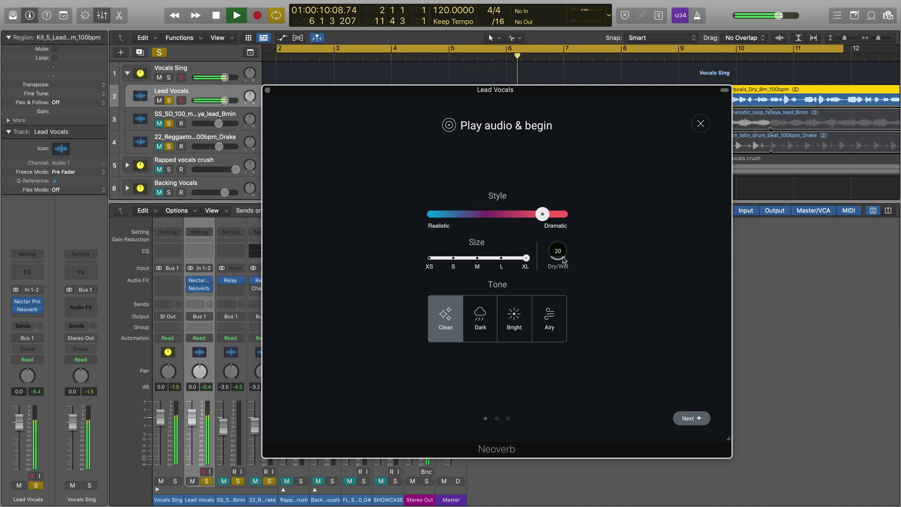
pyautogui.scroll(5, 563, 259)
pyautogui.scroll(-2, 563, 257)
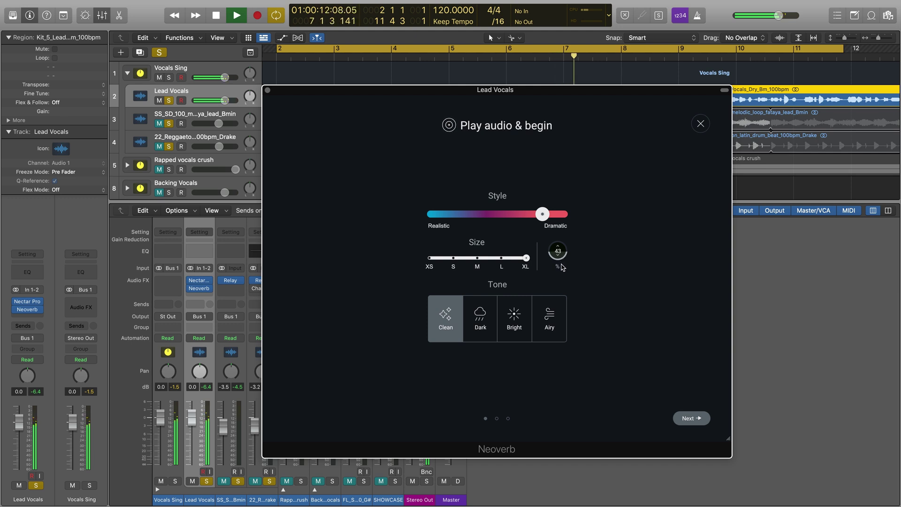
pyautogui.click(485, 332)
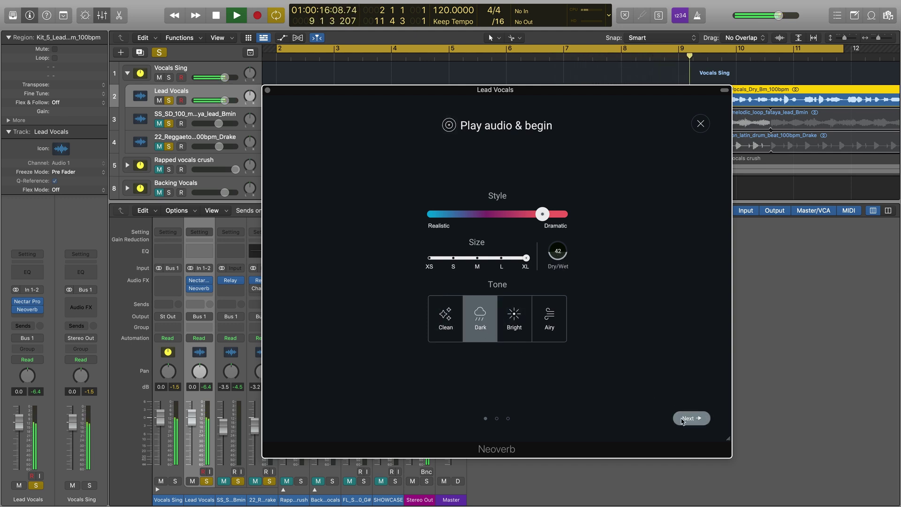
pyautogui.click(686, 419)
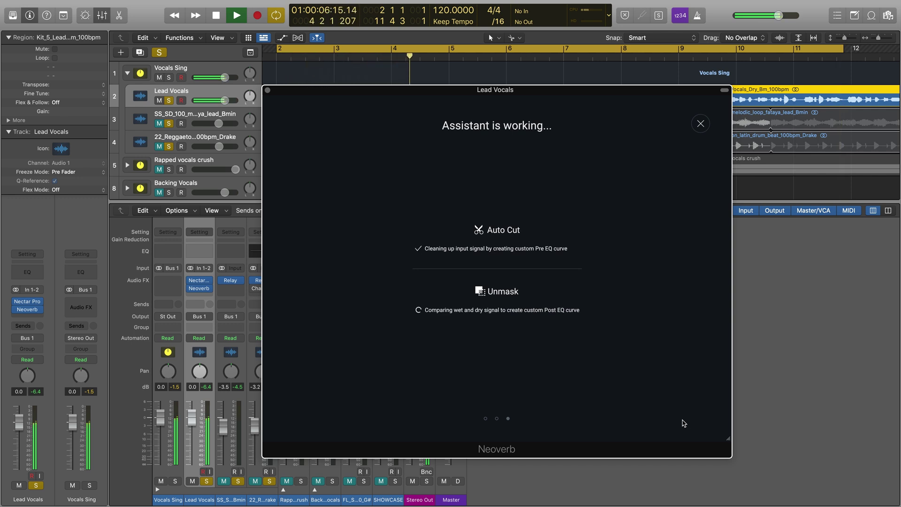
# - Accept the suggested reverb: Plate -1.9 dB, Hall -26.3 dB, Reflections -45.1 dB
pyautogui.click(506, 422)
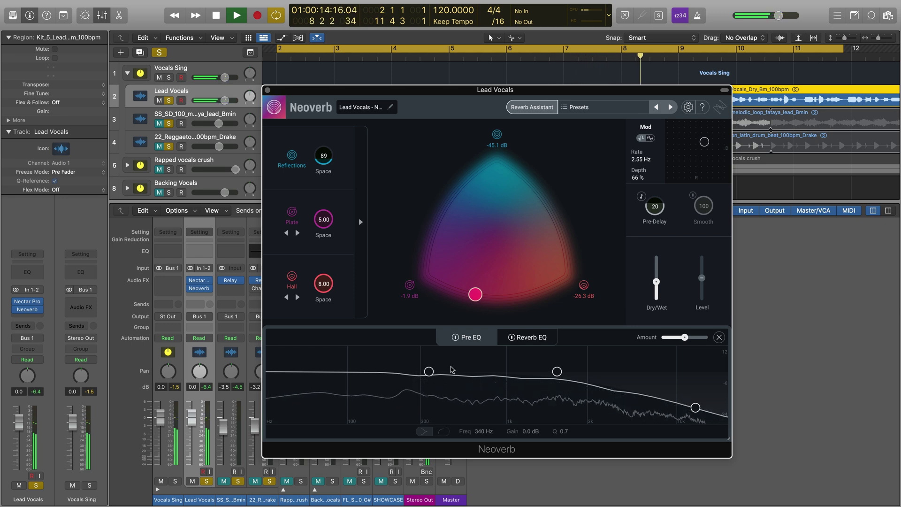
# - Cut the Pre EQ by -8.4 dB near 288 Hz and by -9.9 dB at 12058 Hz
pyautogui.click(525, 338)
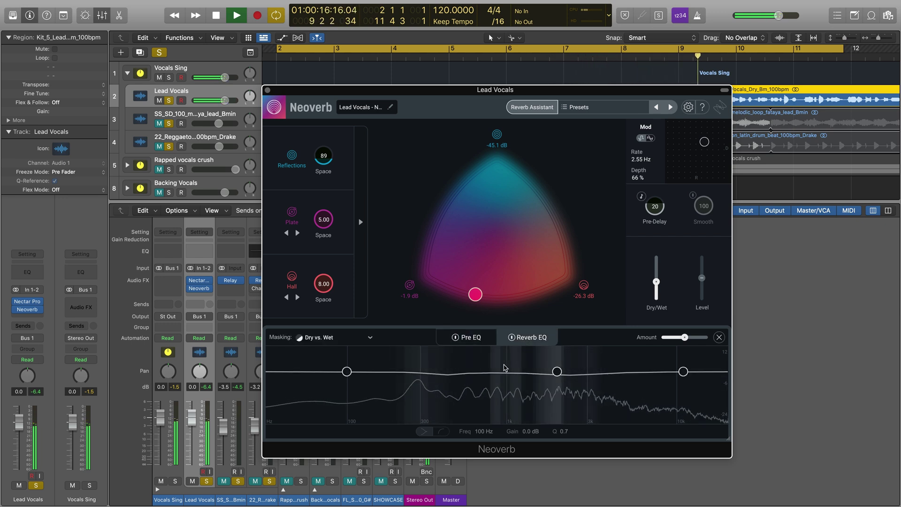
pyautogui.click(470, 338)
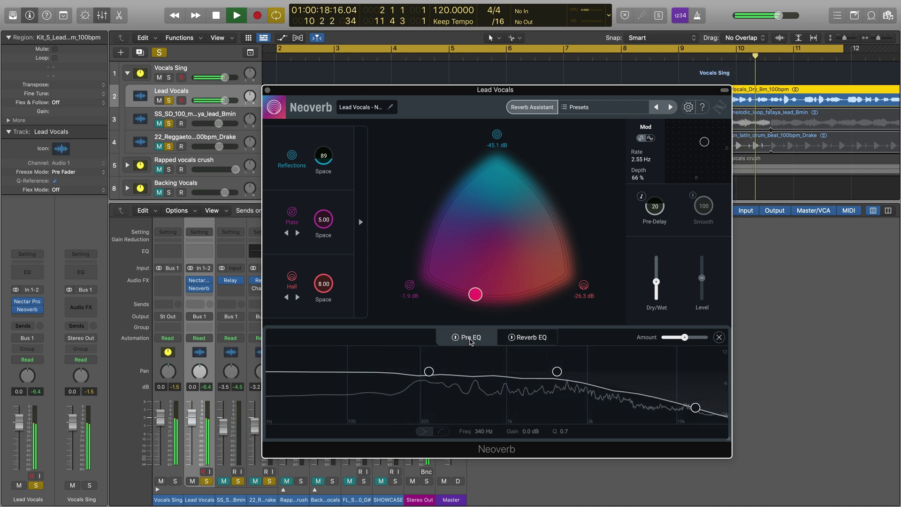
pyautogui.moveTo(429, 371); pyautogui.dragTo(417, 387)
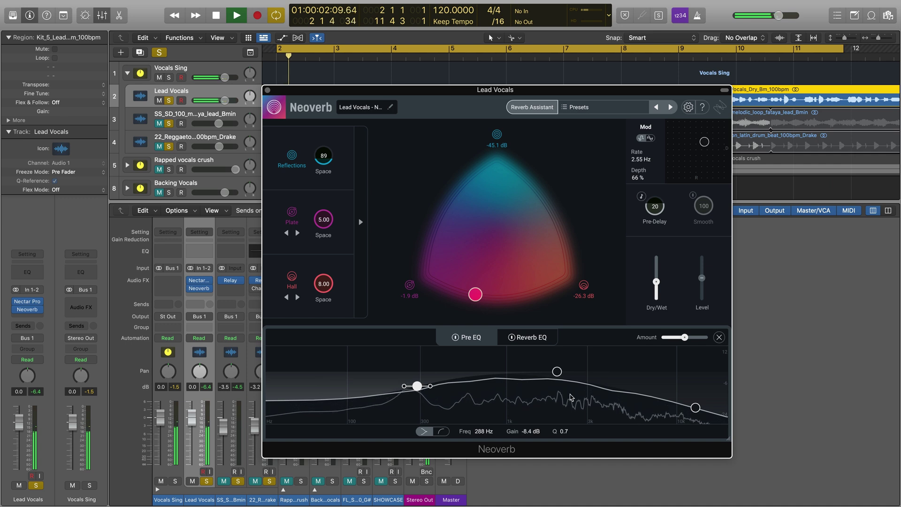
pyautogui.click(695, 407)
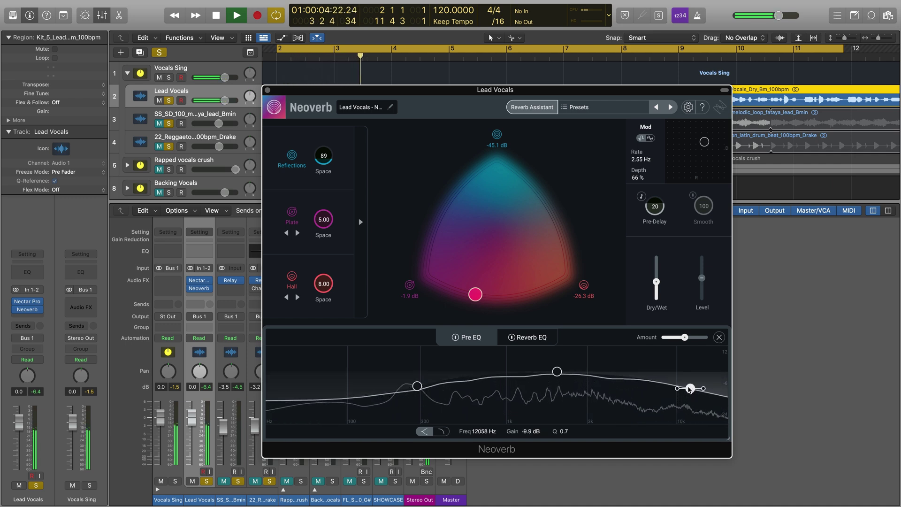
pyautogui.moveTo(658, 286)
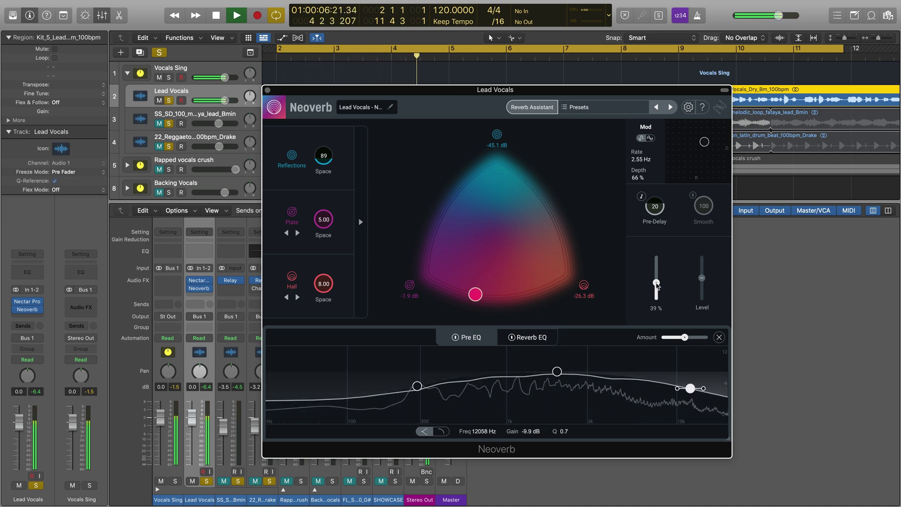
# - Nudge the blend toward Hall and Reflections and set the Plate space to 4.25
pyautogui.moveTo(474, 299); pyautogui.dragTo(475, 283)
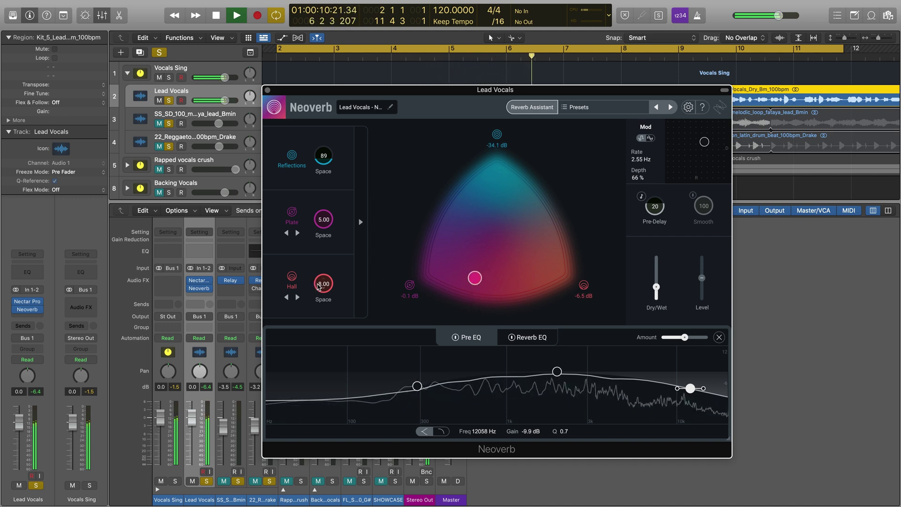
pyautogui.moveTo(319, 309); pyautogui.dragTo(322, 249)
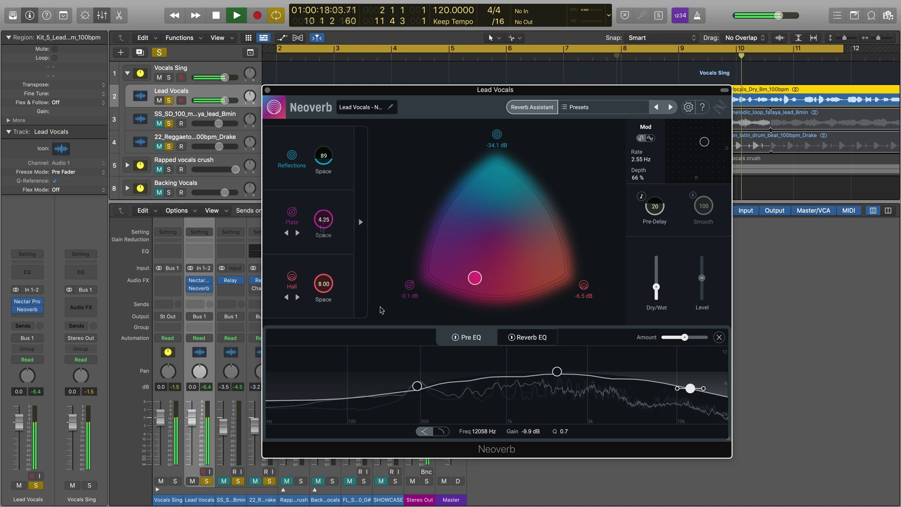
pyautogui.click(362, 227)
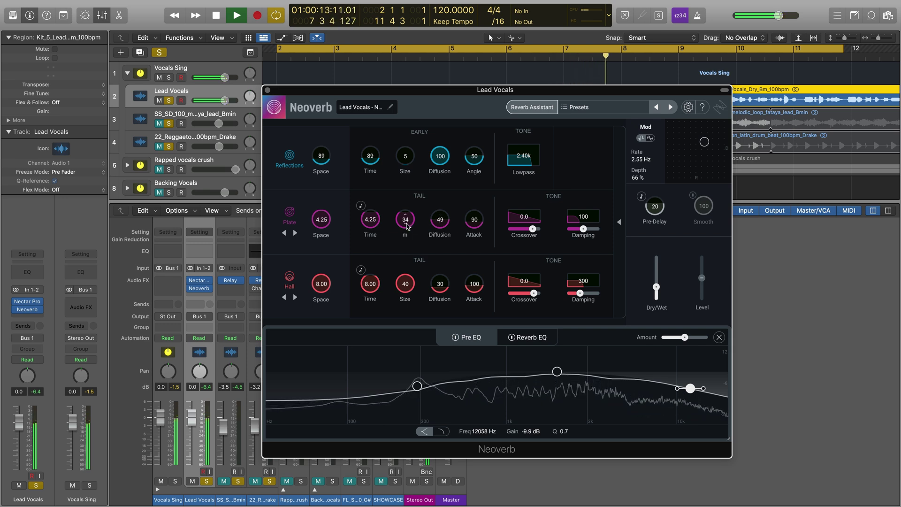
# - Set Plate Size 32 and Time 3.93 with Hall Diffusion 38, unmute track 3, and collapse the panel
pyautogui.moveTo(407, 231); pyautogui.dragTo(407, 257)
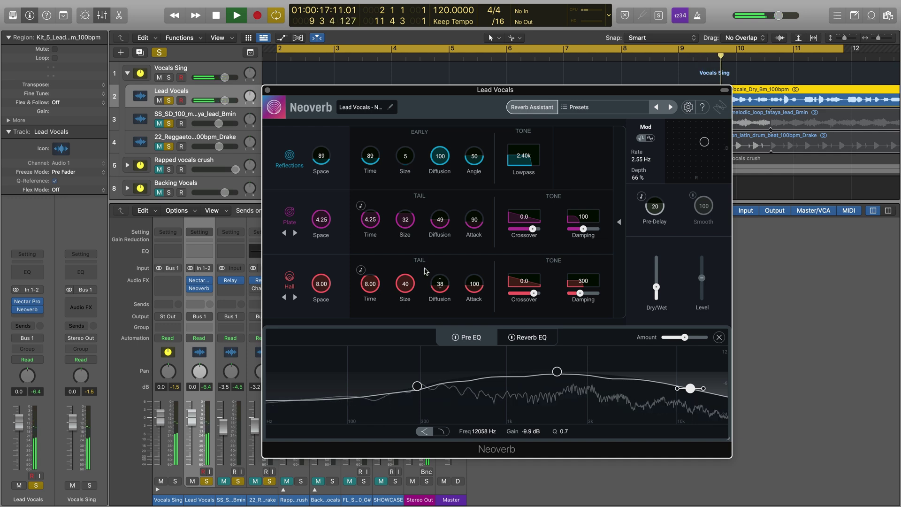
pyautogui.moveTo(370, 219)
pyautogui.mouseDown()
pyautogui.moveTo(373, 237)
pyautogui.moveTo(374, 225)
pyautogui.mouseUp()
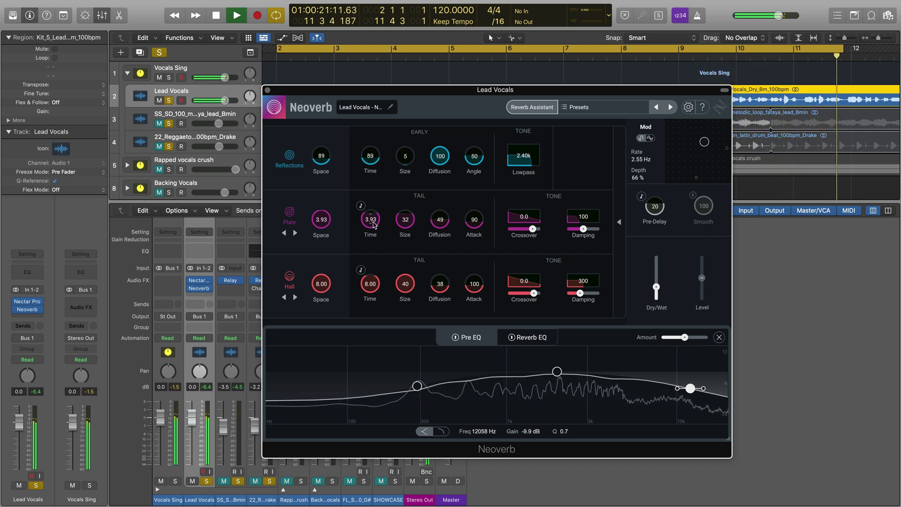
pyautogui.click(159, 124)
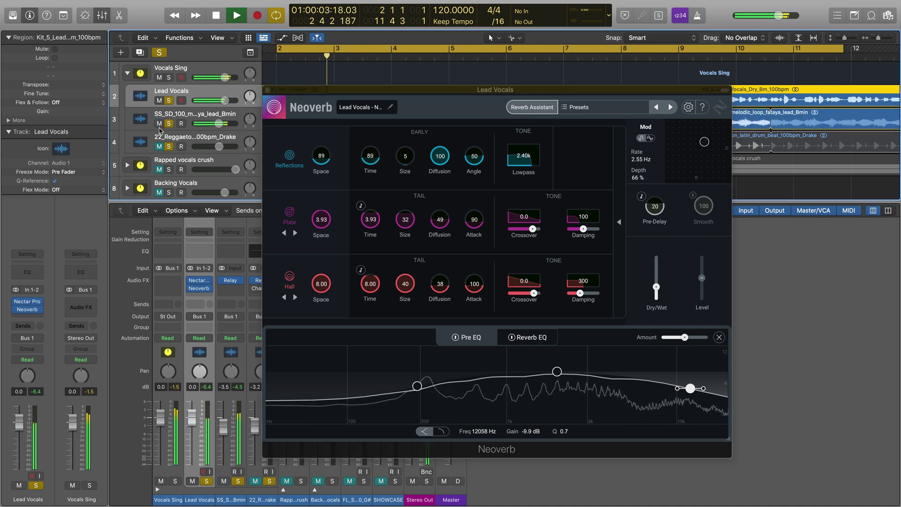
pyautogui.click(159, 146)
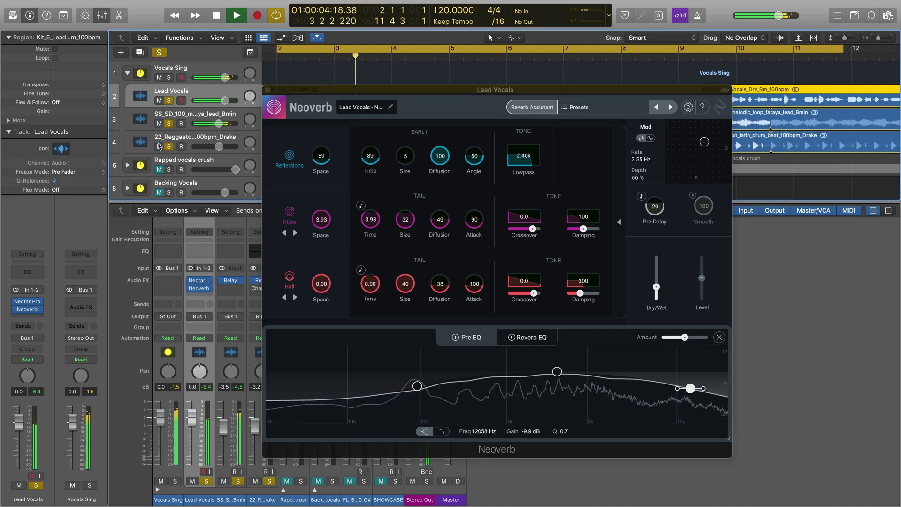
pyautogui.click(619, 222)
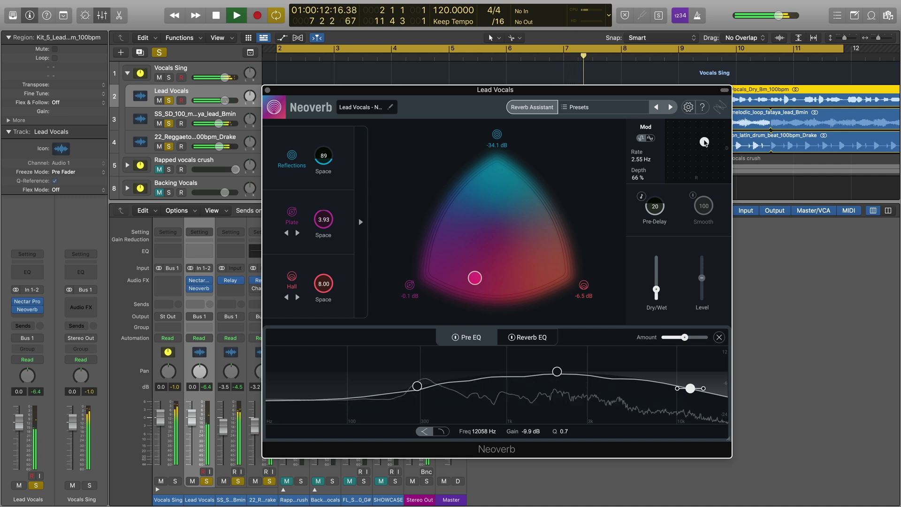
# - Set modulation to 3.35 Hz rate and 78% depth, then bring up the Presets list
pyautogui.moveTo(704, 141)
pyautogui.mouseDown()
pyautogui.moveTo(683, 149)
pyautogui.moveTo(680, 162)
pyautogui.moveTo(695, 169)
pyautogui.moveTo(707, 138)
pyautogui.moveTo(680, 140)
pyautogui.moveTo(677, 175)
pyautogui.moveTo(695, 177)
pyautogui.moveTo(707, 134)
pyautogui.mouseUp()
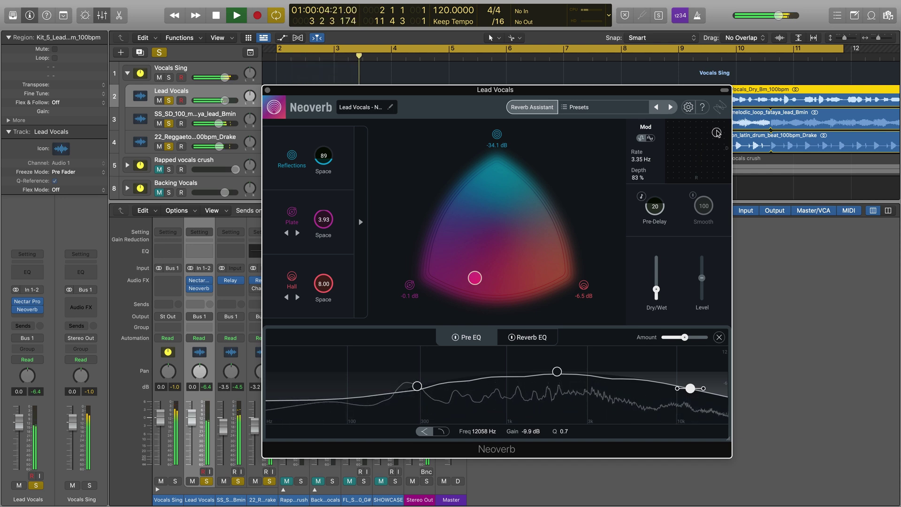
pyautogui.moveTo(715, 132)
pyautogui.mouseDown()
pyautogui.moveTo(692, 130)
pyautogui.moveTo(685, 157)
pyautogui.moveTo(692, 164)
pyautogui.moveTo(717, 137)
pyautogui.mouseUp()
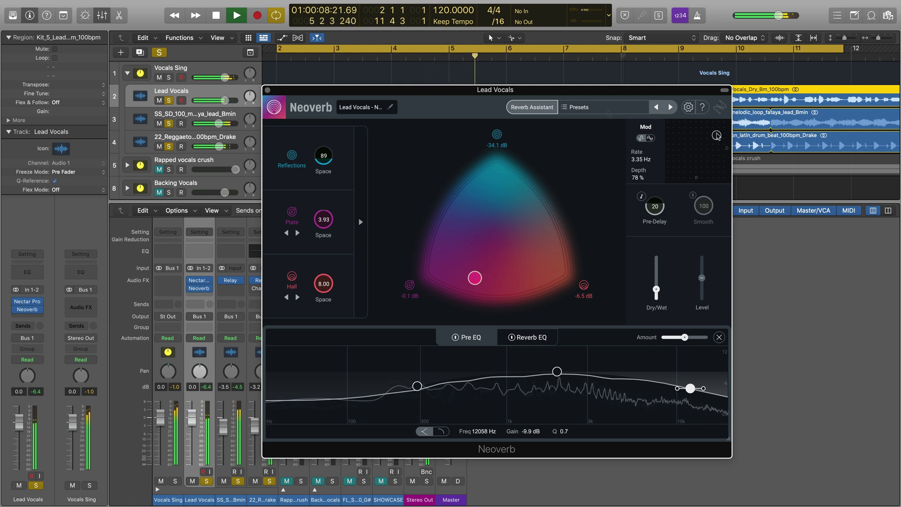
pyautogui.click(579, 107)
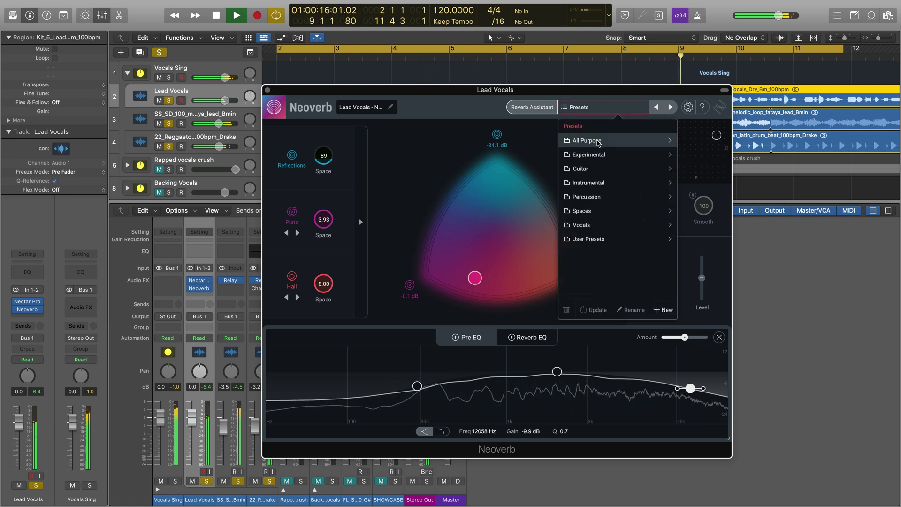
# - Look through the All Purpose preset folder, go back, and close the browser without loading
pyautogui.click(598, 141)
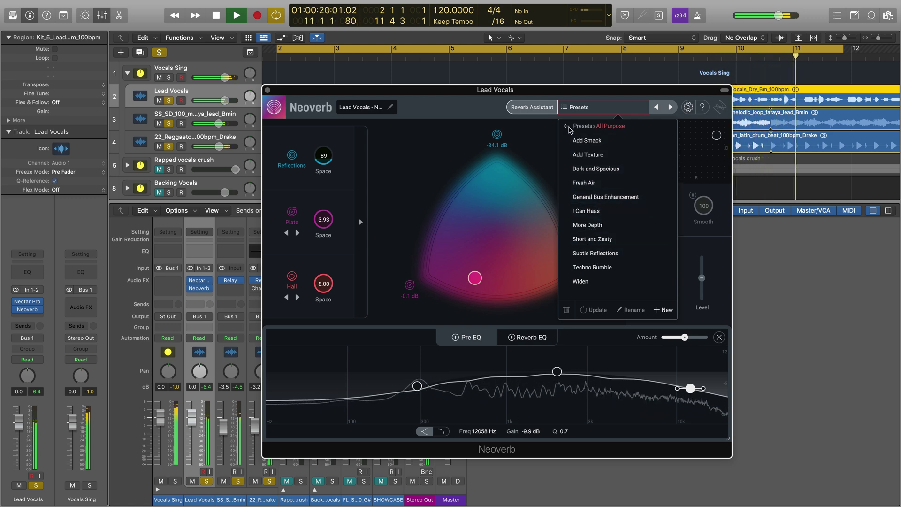
pyautogui.click(567, 126)
pyautogui.click(546, 131)
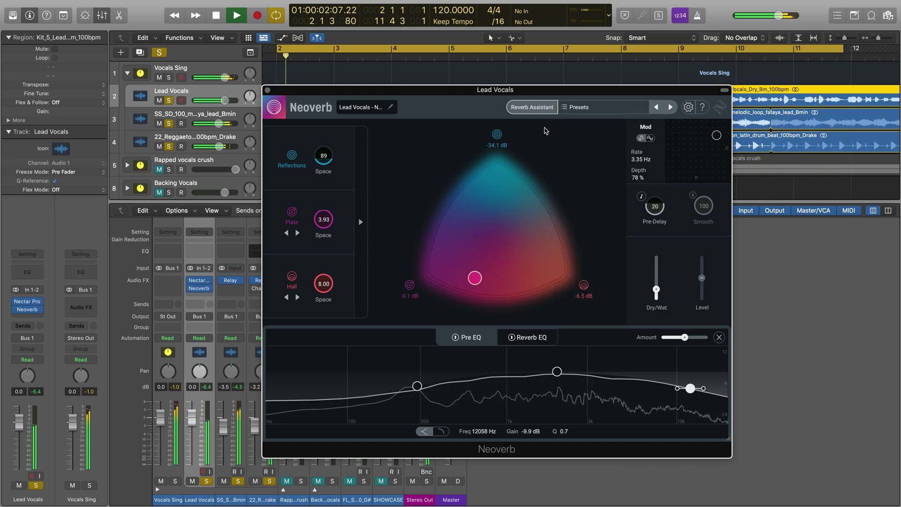
# - In Reverb EQ, change the masking source from Dry vs. Wet to the 22_Reggaeton_latin_drum_beat Relay track
pyautogui.click(527, 337)
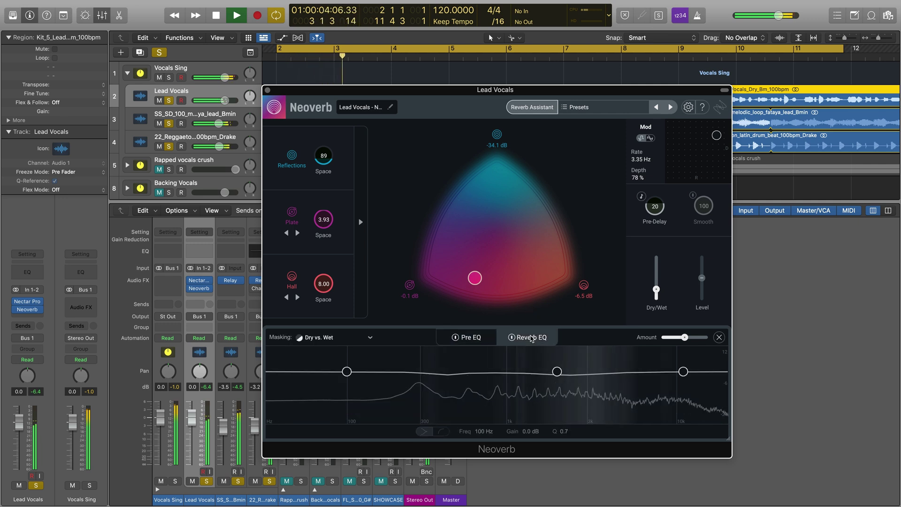
pyautogui.click(371, 338)
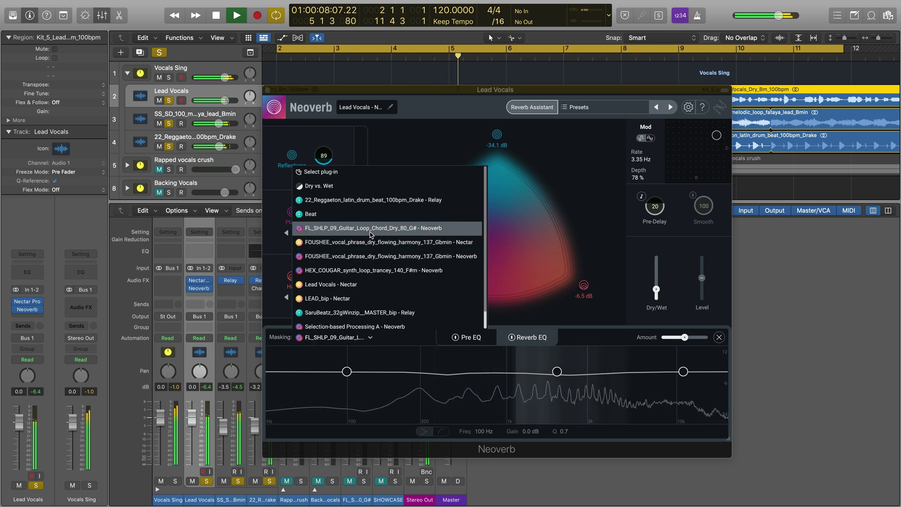
pyautogui.click(370, 201)
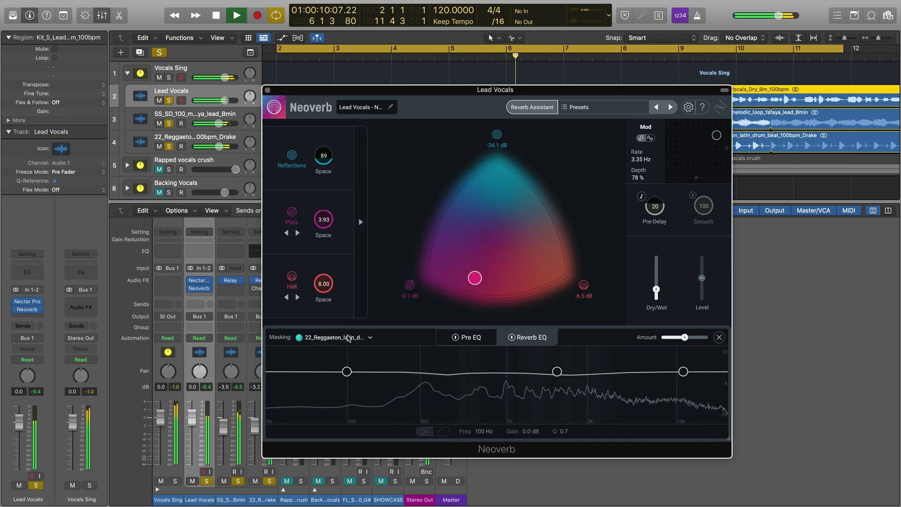
# - Raise Reverb EQ peaks to +12.5 dB at about 2390 Hz (Q 0.2) and 5055 Hz
pyautogui.moveTo(557, 371); pyautogui.dragTo(571, 356)
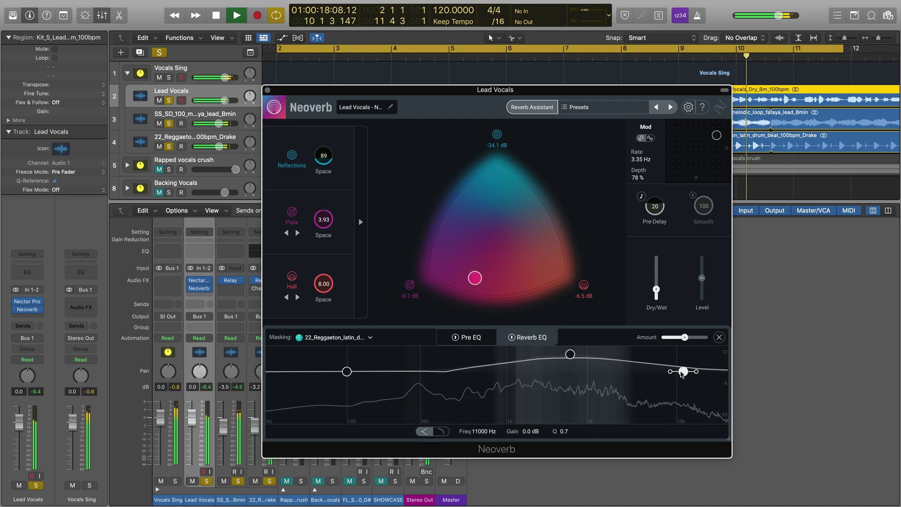
pyautogui.moveTo(683, 371); pyautogui.dragTo(625, 352)
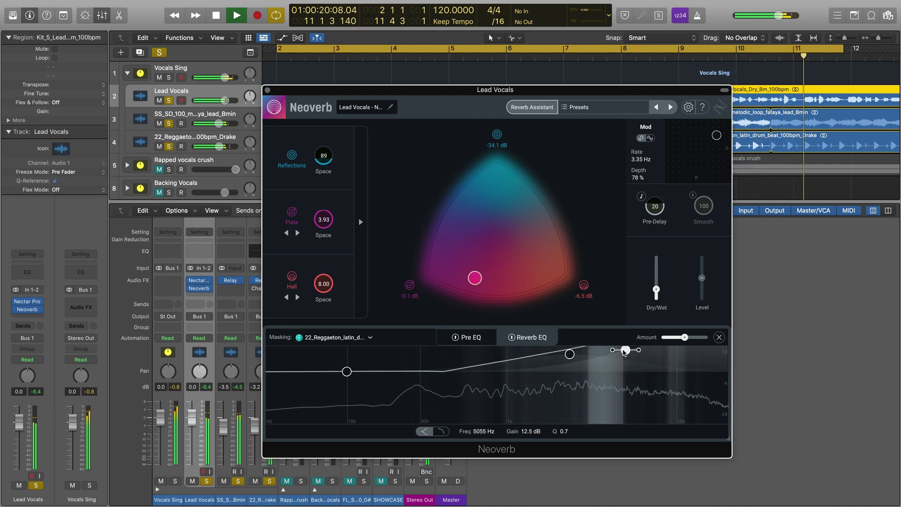